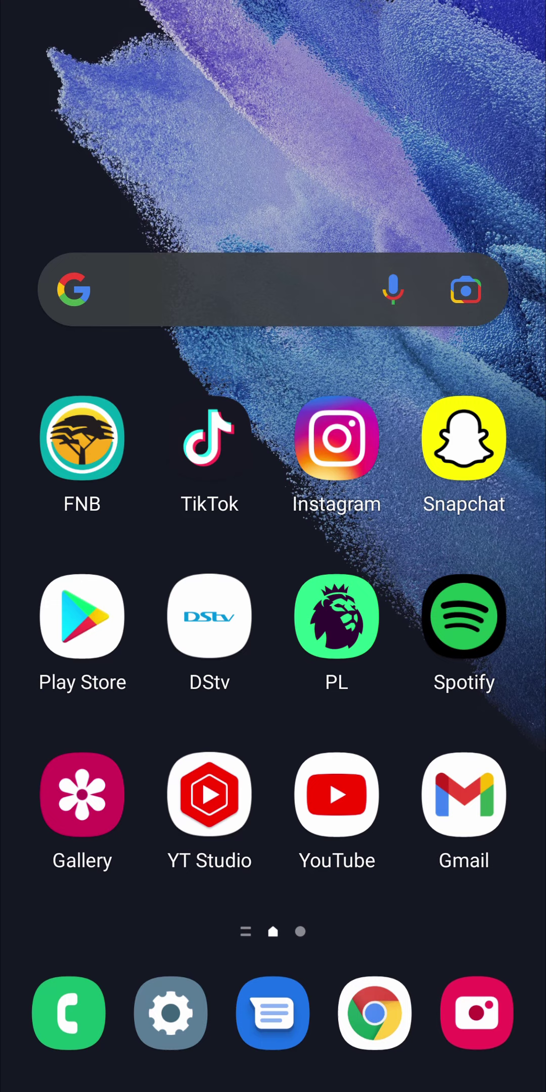
- Swipe down twice from the top to show all quick settings toggles and the brightness slider
drag(273, 9, 273, 512)
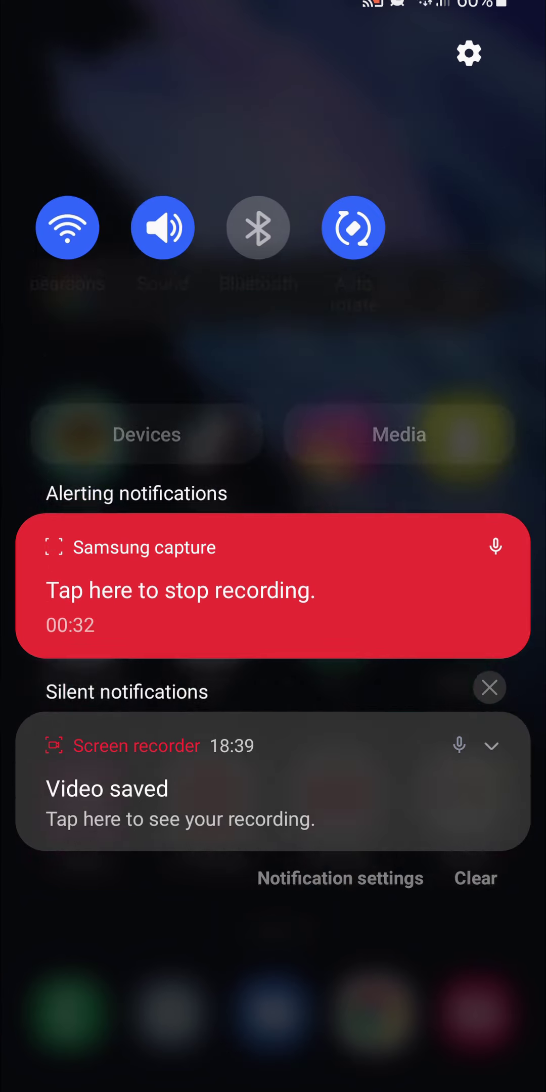
drag(274, 257, 273, 768)
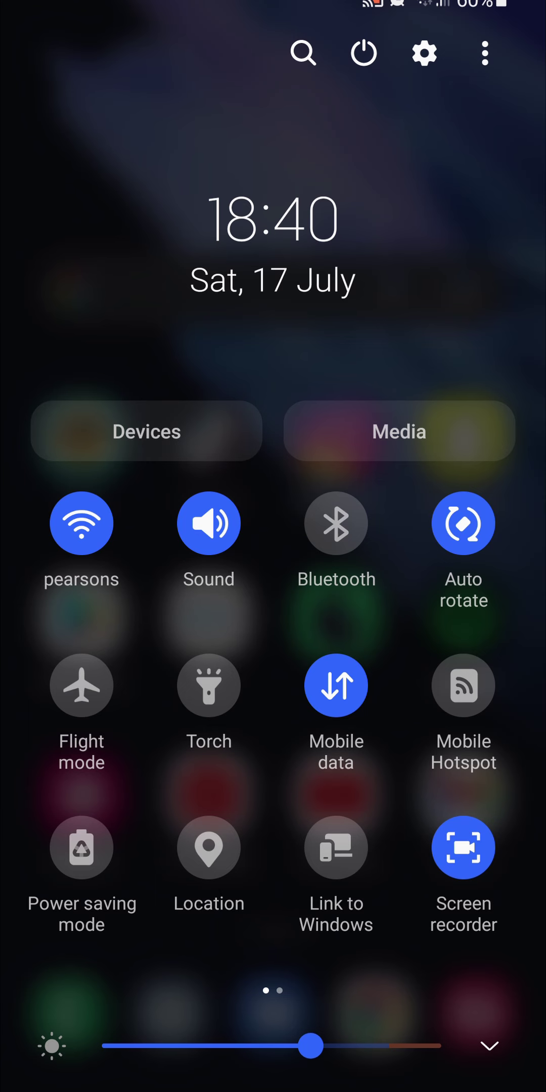
- Turn Bluetooth on from its quick tile, dismiss the pairing prompt, then turn it off and close the panel
click(337, 524)
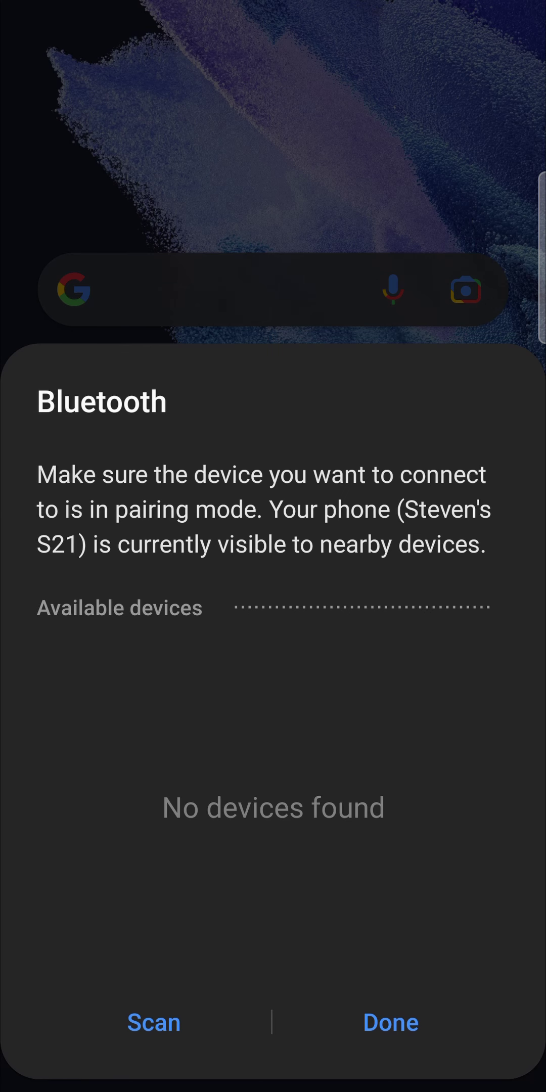
click(390, 1023)
drag(274, 4, 273, 513)
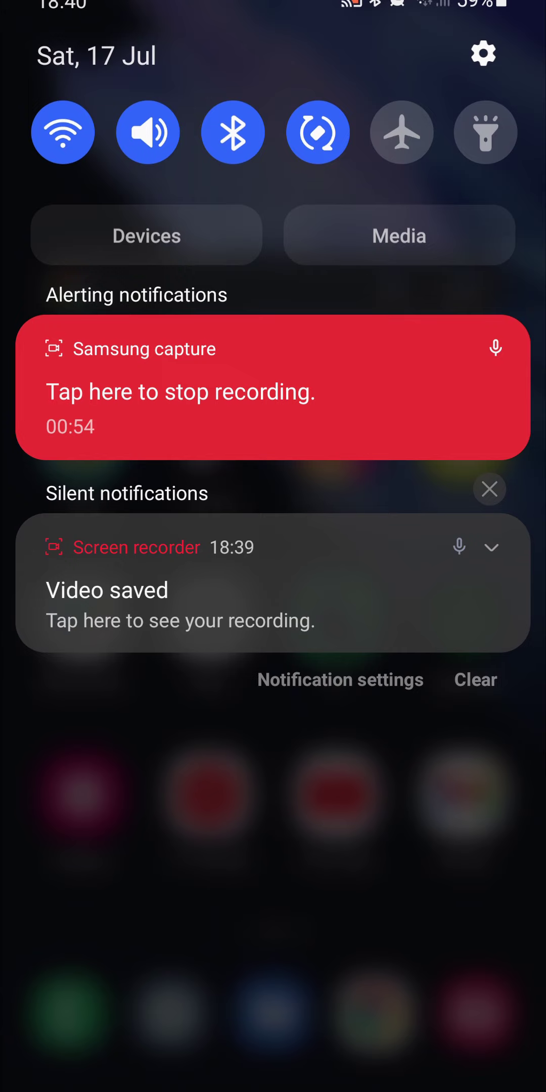
drag(273, 342, 273, 769)
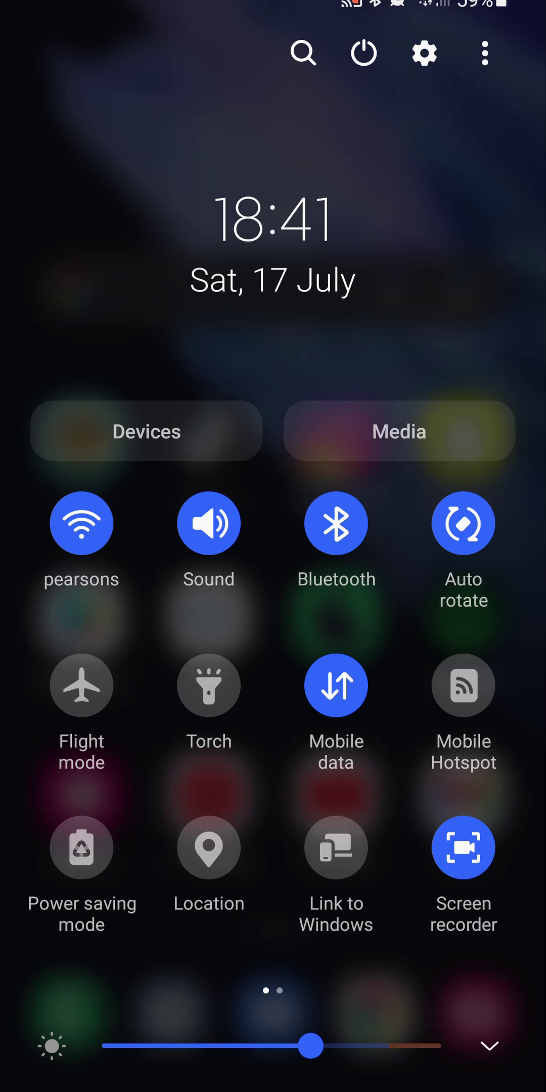
click(336, 523)
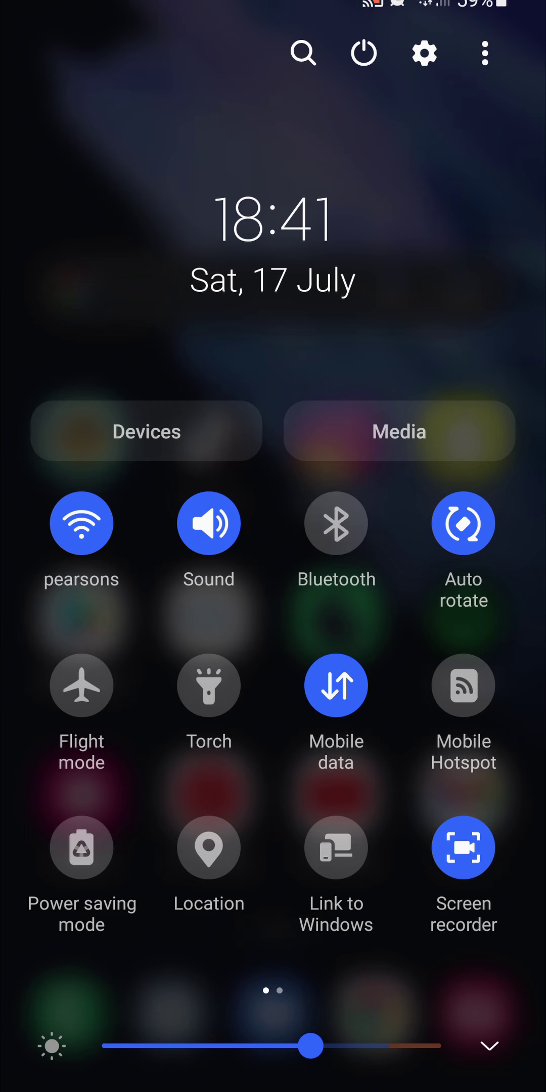
drag(273, 854, 273, 341)
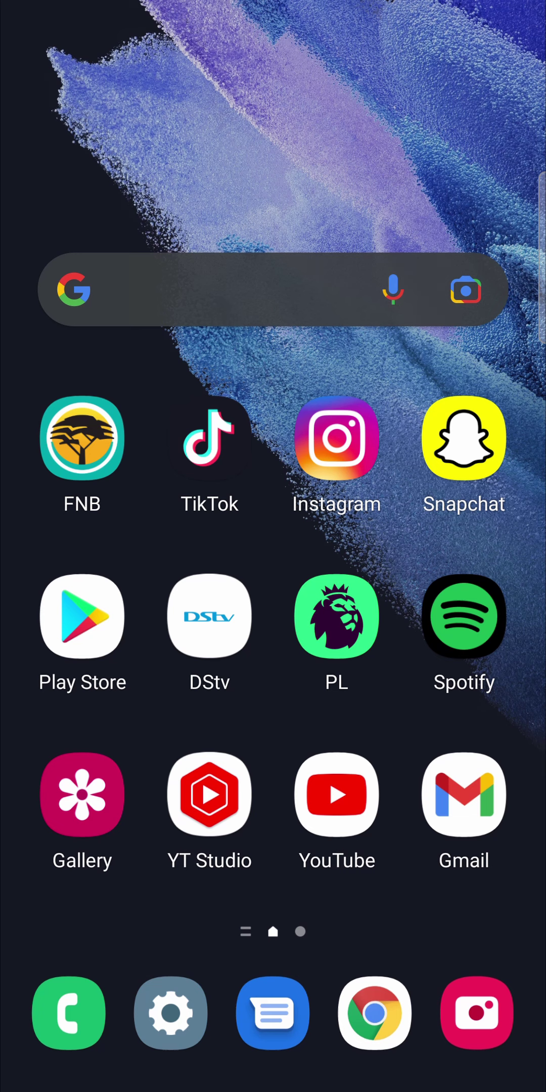
- Switch the Bluetooth toggle on under Settings > Connections
click(171, 1013)
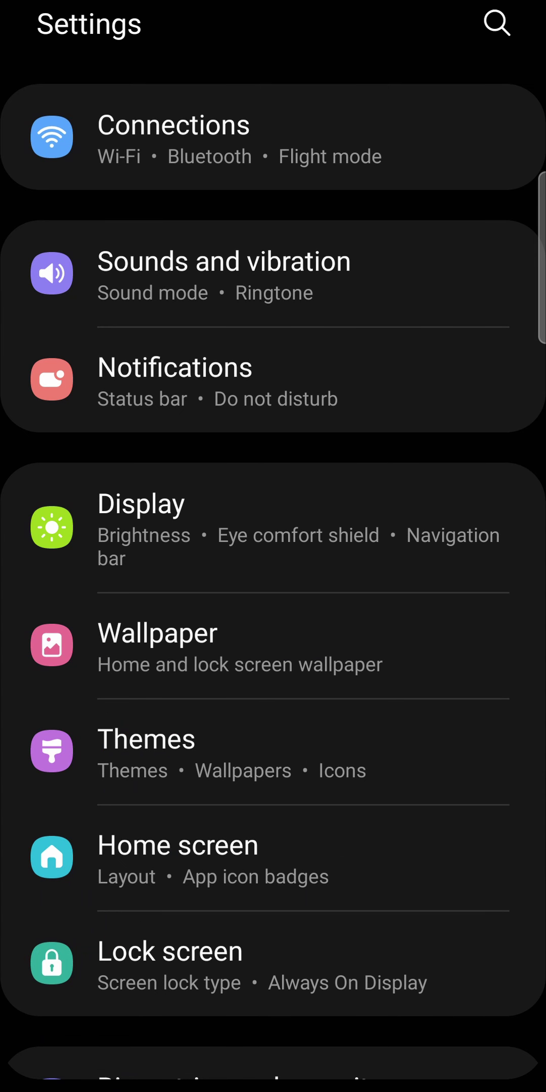
click(256, 136)
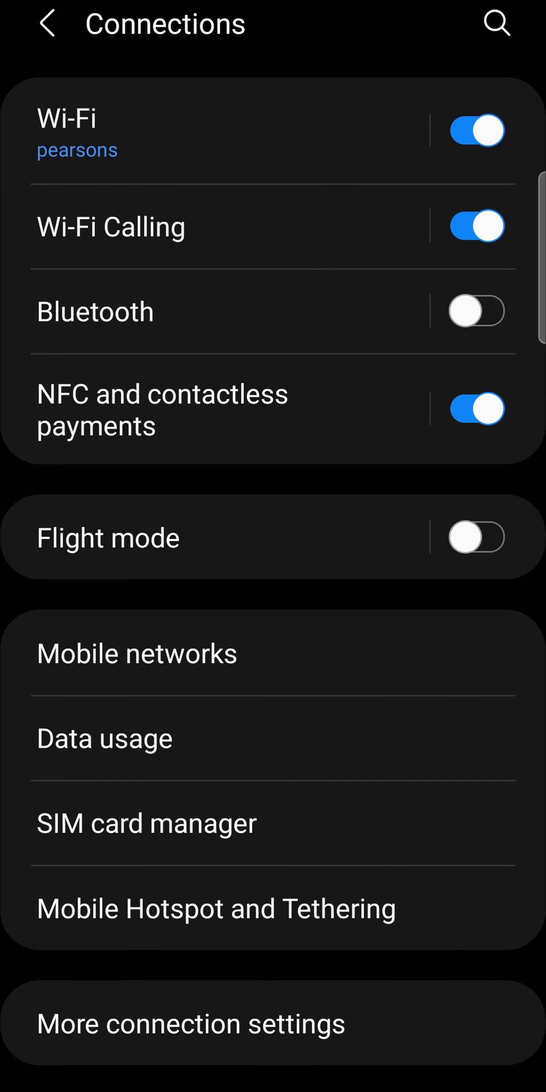
click(477, 312)
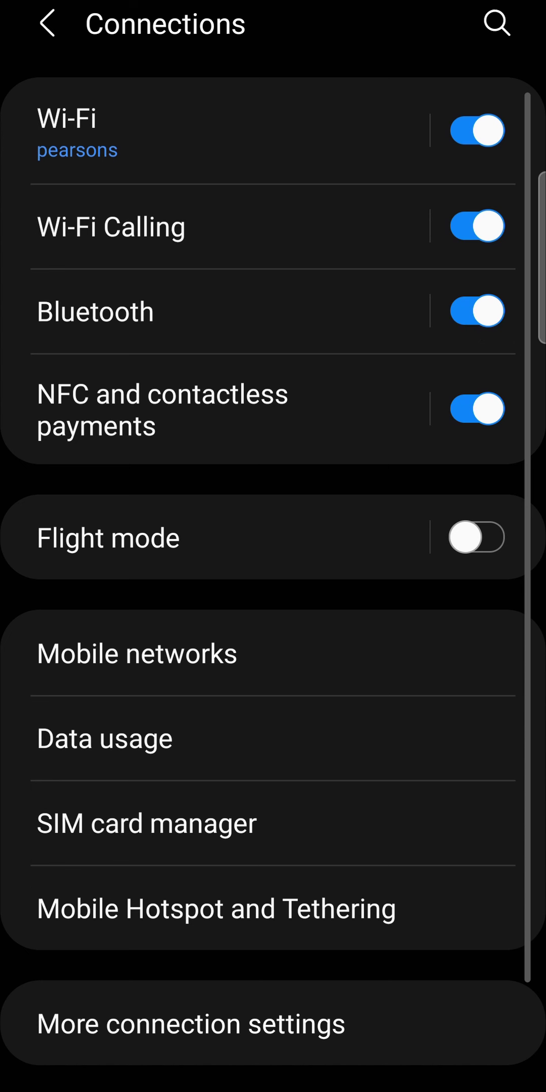